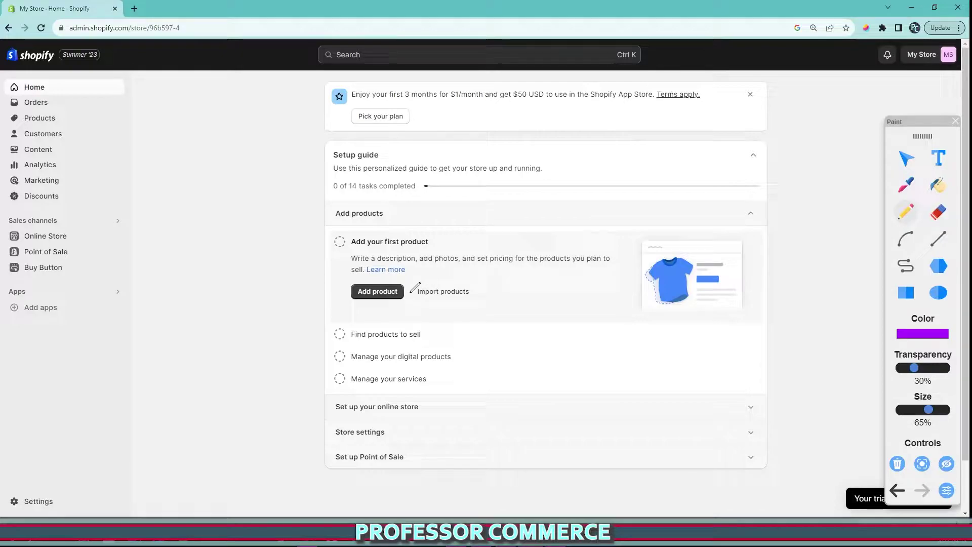
- Dismiss the overlay on the Shopify admin Home page with Escape
{"action": "key", "text": "Escape"}
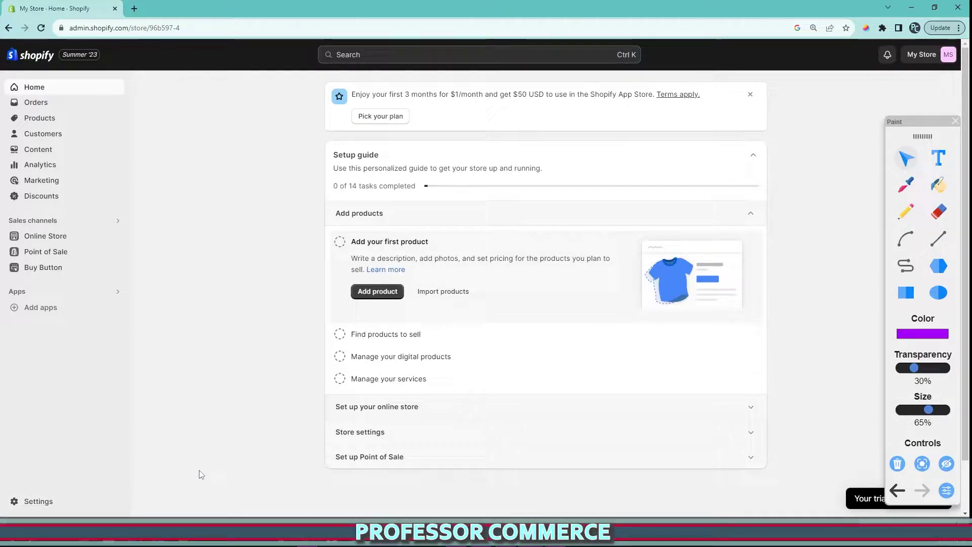
- Go to Settings > Customer accounts, where accounts are hidden in the online store and checkout
{"action": "left_click", "coordinate": [59, 500]}
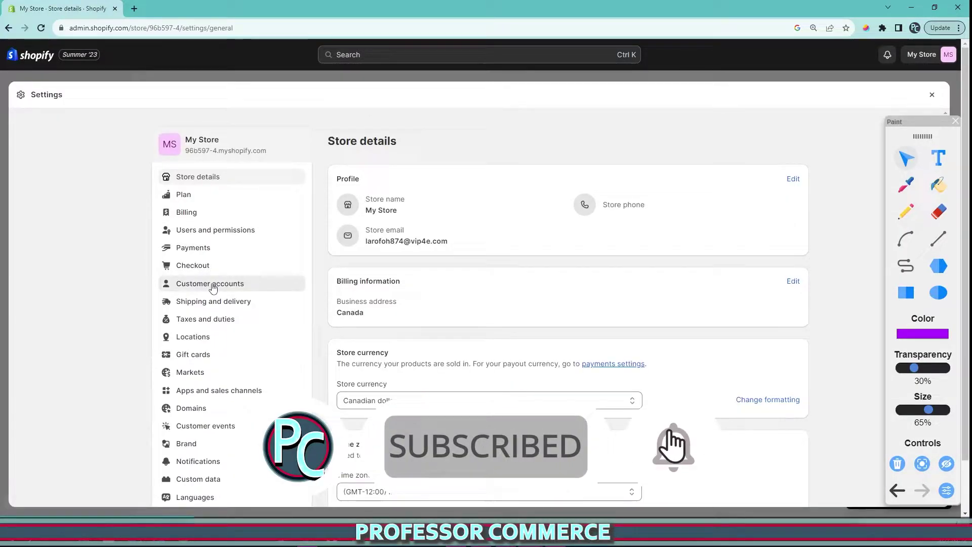
{"action": "left_click", "coordinate": [210, 284]}
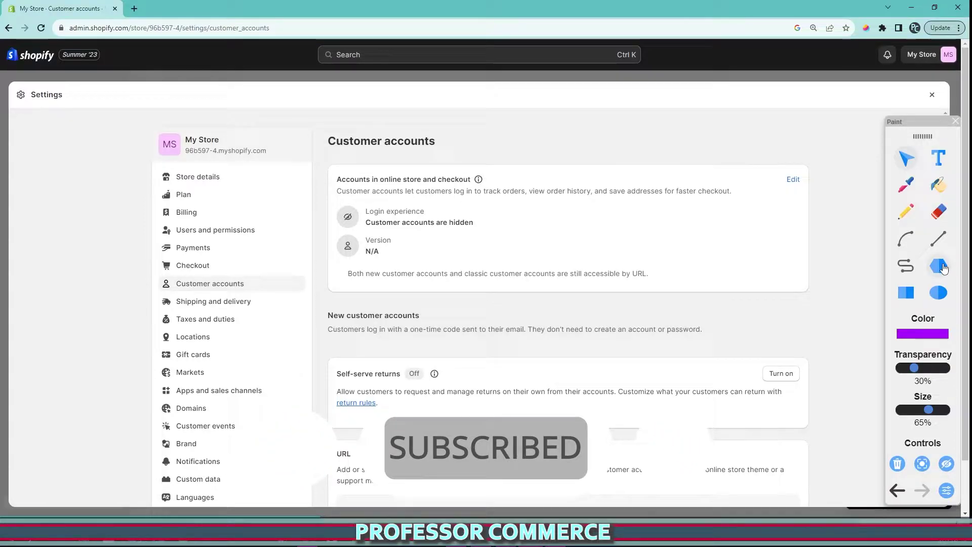
{"action": "left_click", "coordinate": [914, 215]}
{"action": "mouse_move", "coordinate": [840, 186]}
{"action": "left_mouse_down"}
{"action": "mouse_move", "coordinate": [218, 192]}
{"action": "mouse_move", "coordinate": [658, 312]}
{"action": "mouse_move", "coordinate": [785, 150]}
{"action": "left_mouse_up"}
{"action": "mouse_move", "coordinate": [337, 181]}
{"action": "left_mouse_down"}
{"action": "mouse_move", "coordinate": [491, 174]}
{"action": "mouse_move", "coordinate": [382, 167]}
{"action": "mouse_move", "coordinate": [341, 180]}
{"action": "mouse_move", "coordinate": [489, 177]}
{"action": "left_mouse_up"}
{"action": "left_click_drag", "start_coordinate": [822, 188], "coordinate": [805, 132]}
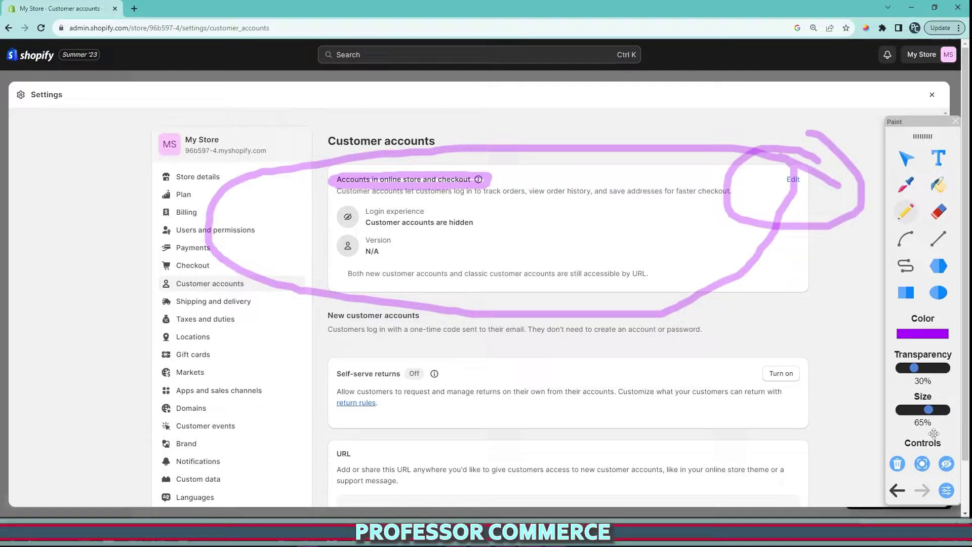
{"action": "left_click", "coordinate": [898, 465]}
- Edit the online store account options and tick 'Show login link in the header of online store and at checkout'
{"action": "left_click", "coordinate": [906, 160]}
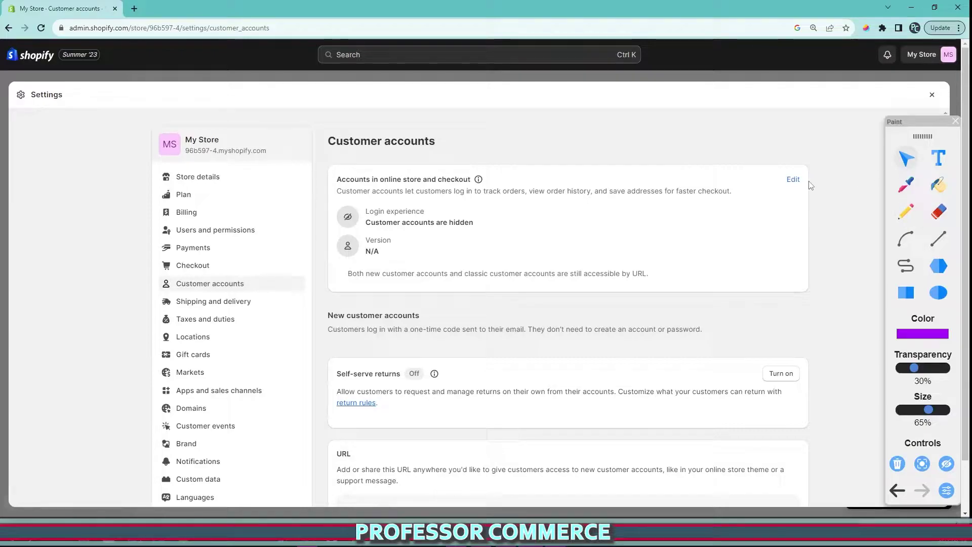
{"action": "left_click", "coordinate": [793, 181]}
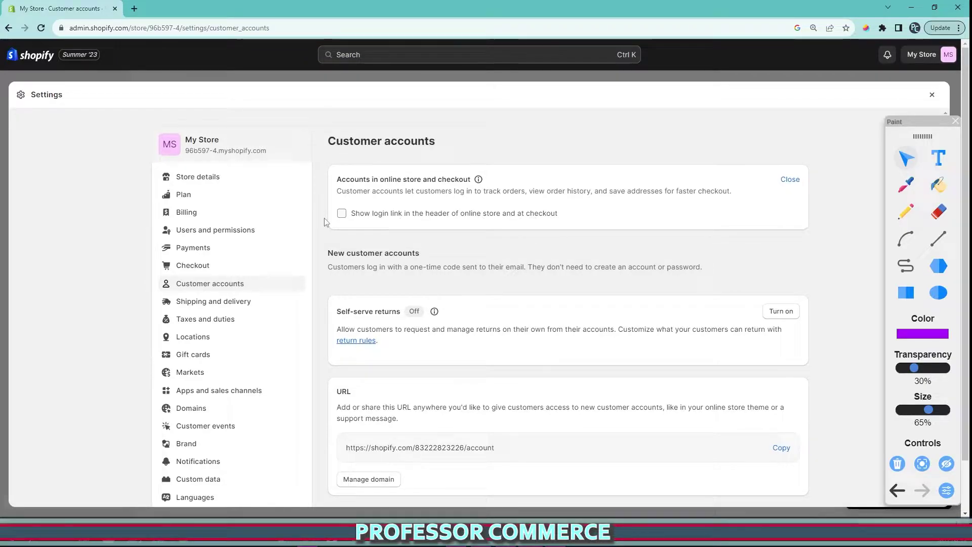
{"action": "left_click", "coordinate": [342, 214]}
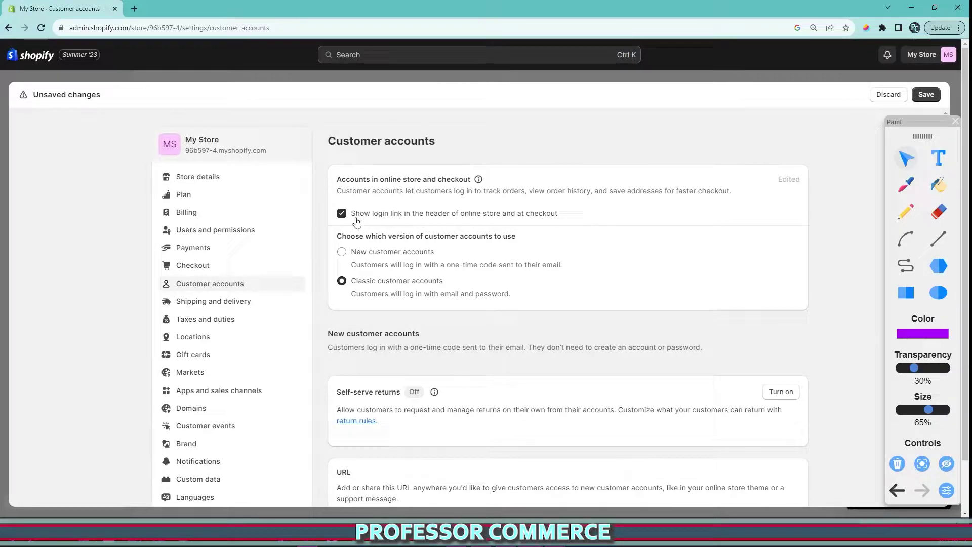
{"action": "left_click", "coordinate": [341, 213]}
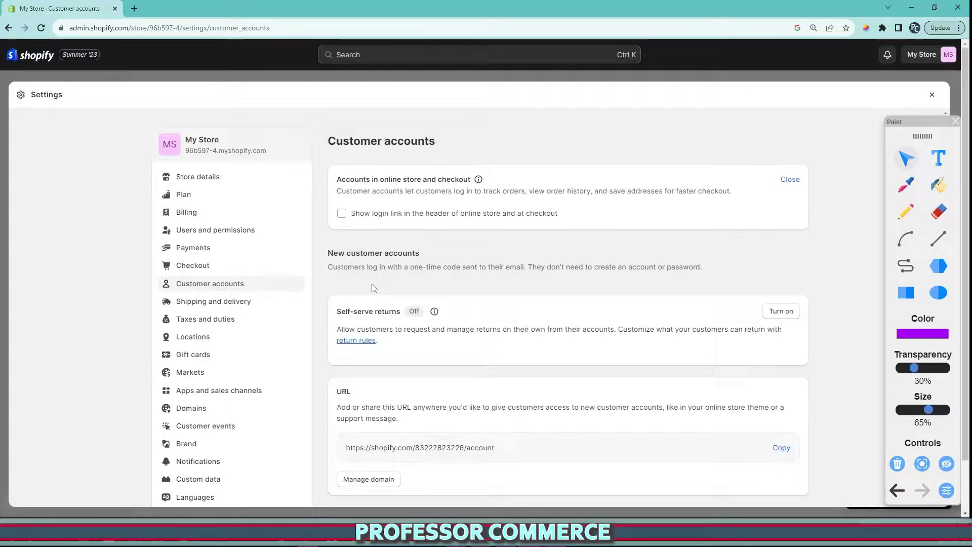
{"action": "left_click", "coordinate": [342, 214]}
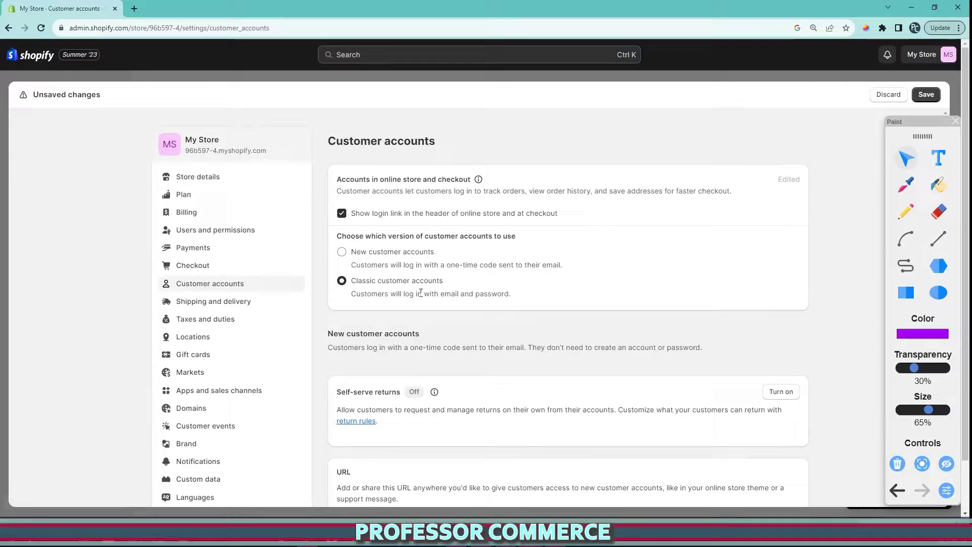
- Keep Classic customer accounts, clear the selected description text, and save the settings
{"action": "left_click_drag", "start_coordinate": [355, 265], "coordinate": [560, 265]}
{"action": "left_click_drag", "start_coordinate": [367, 293], "coordinate": [540, 299]}
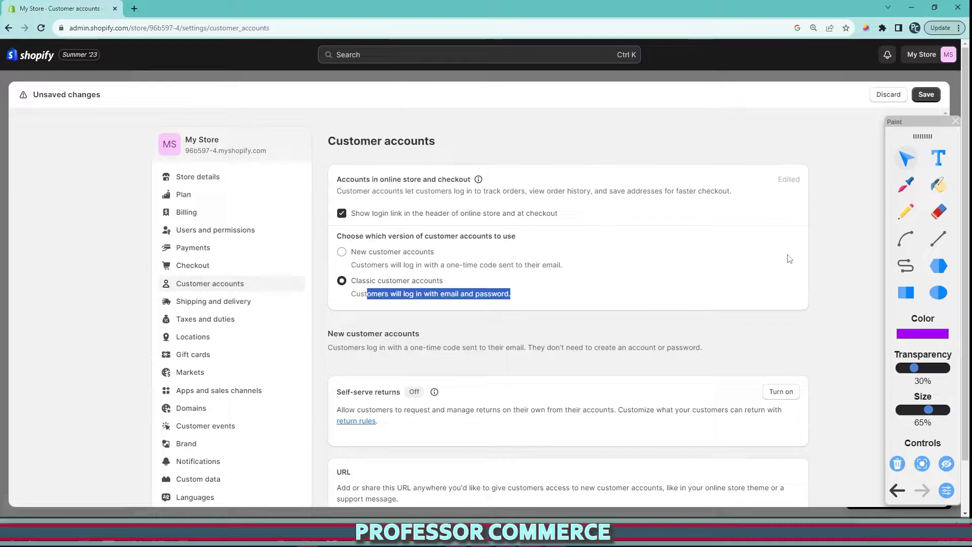
{"action": "left_click", "coordinate": [810, 245]}
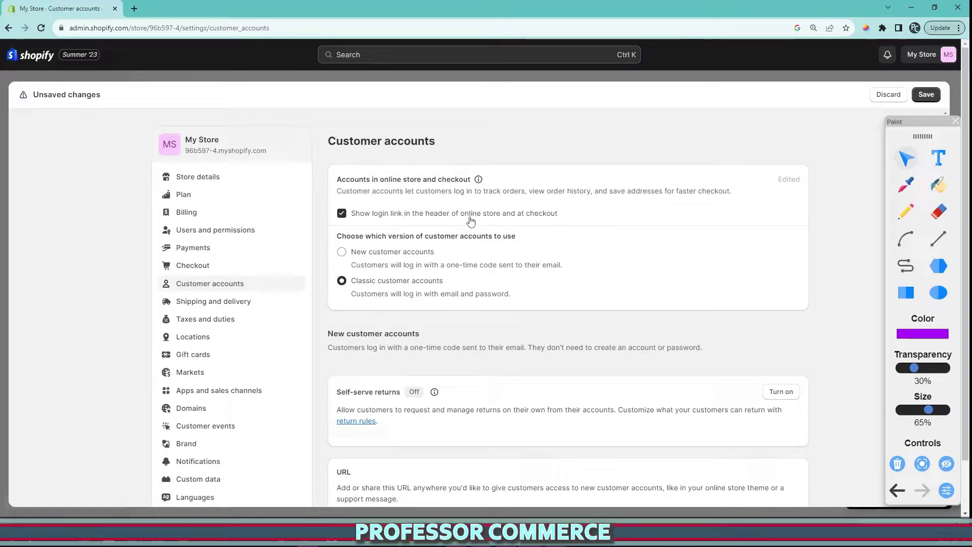
{"action": "left_click", "coordinate": [923, 96]}
- Close Settings and reload the admin Home page
{"action": "left_click", "coordinate": [934, 96]}
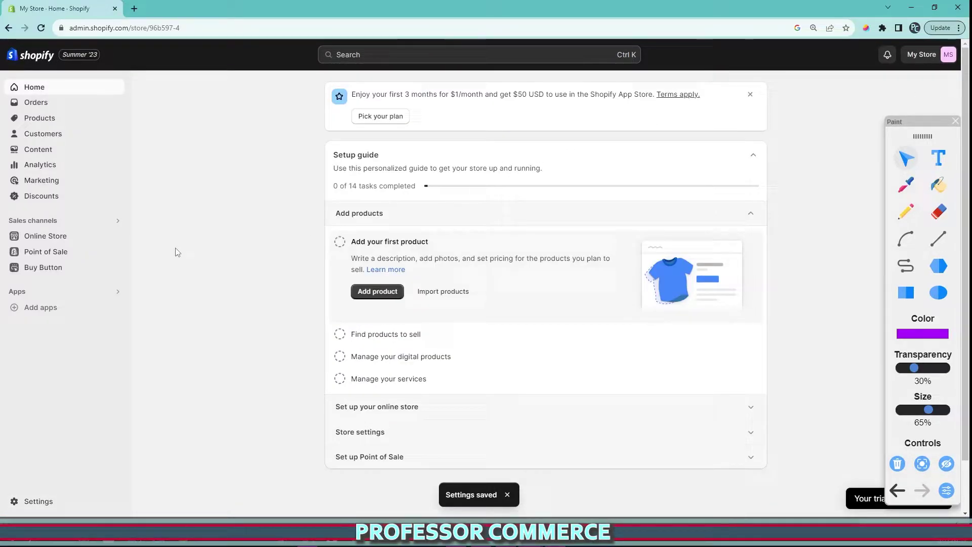
{"action": "left_click", "coordinate": [41, 28]}
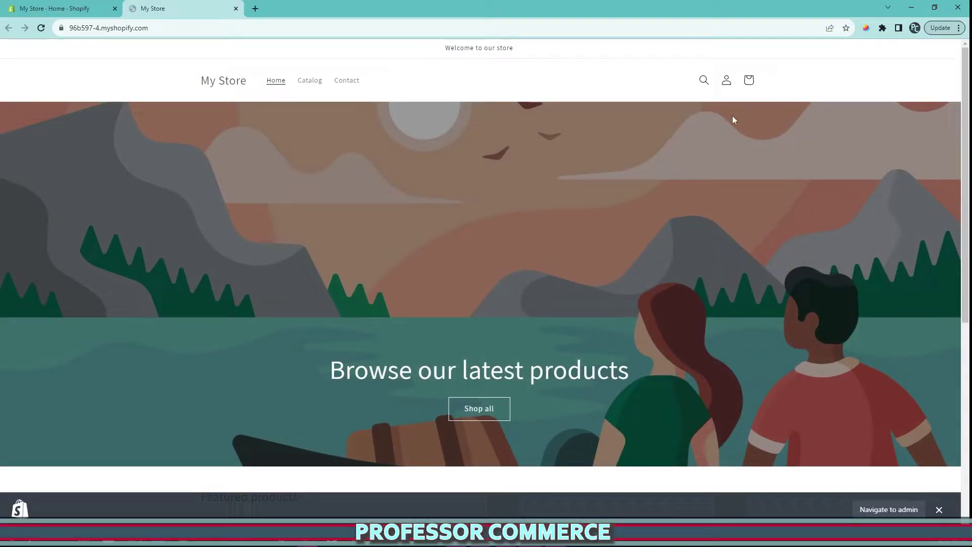
- With the Paint pencil, circle the header's search and account icons and draw an upward arrow to the account icon
{"action": "left_click", "coordinate": [866, 28]}
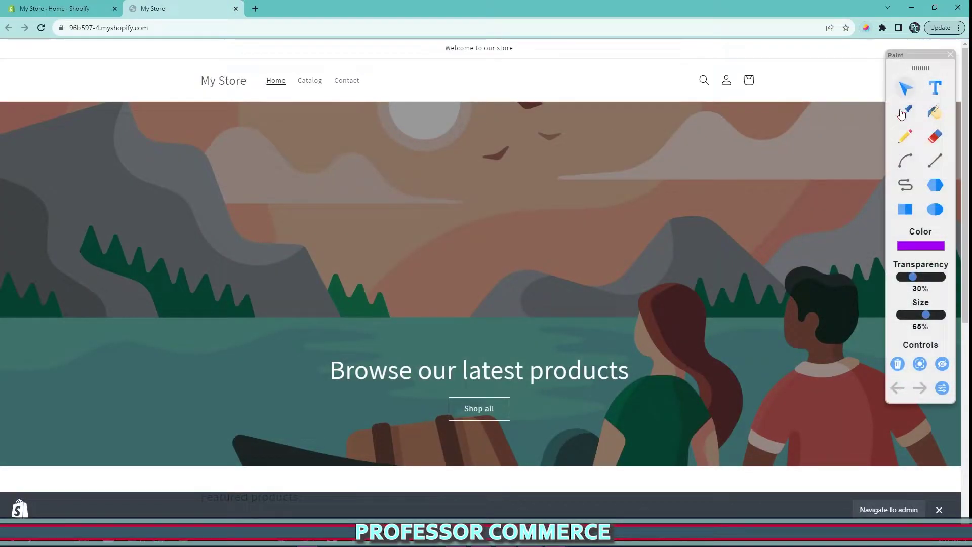
{"action": "left_click", "coordinate": [905, 135]}
{"action": "mouse_move", "coordinate": [739, 69]}
{"action": "left_mouse_down"}
{"action": "mouse_move", "coordinate": [704, 89]}
{"action": "mouse_move", "coordinate": [744, 97]}
{"action": "mouse_move", "coordinate": [740, 69]}
{"action": "mouse_move", "coordinate": [727, 72]}
{"action": "left_mouse_up"}
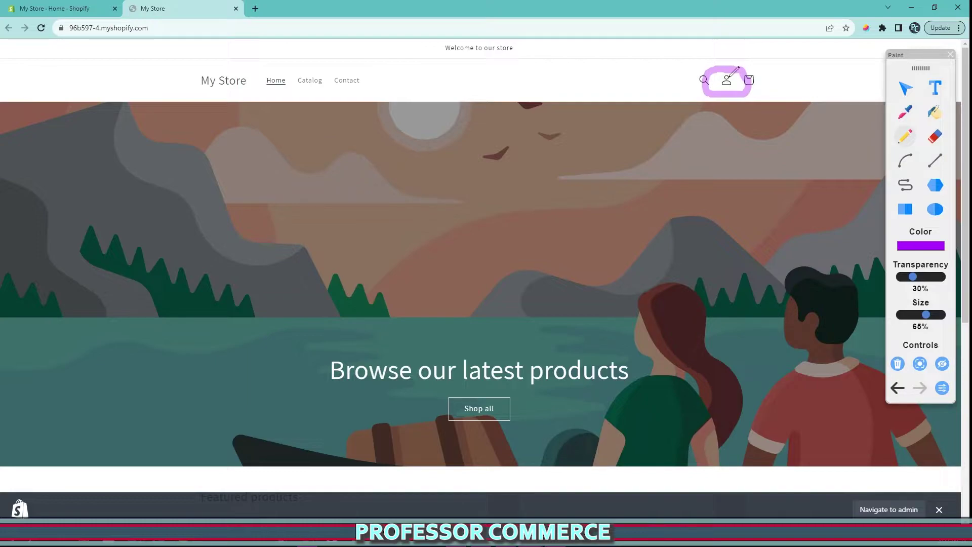
{"action": "mouse_move", "coordinate": [730, 76]}
{"action": "left_mouse_down"}
{"action": "mouse_move", "coordinate": [726, 95]}
{"action": "mouse_move", "coordinate": [694, 81]}
{"action": "mouse_move", "coordinate": [707, 74]}
{"action": "mouse_move", "coordinate": [764, 88]}
{"action": "left_mouse_up"}
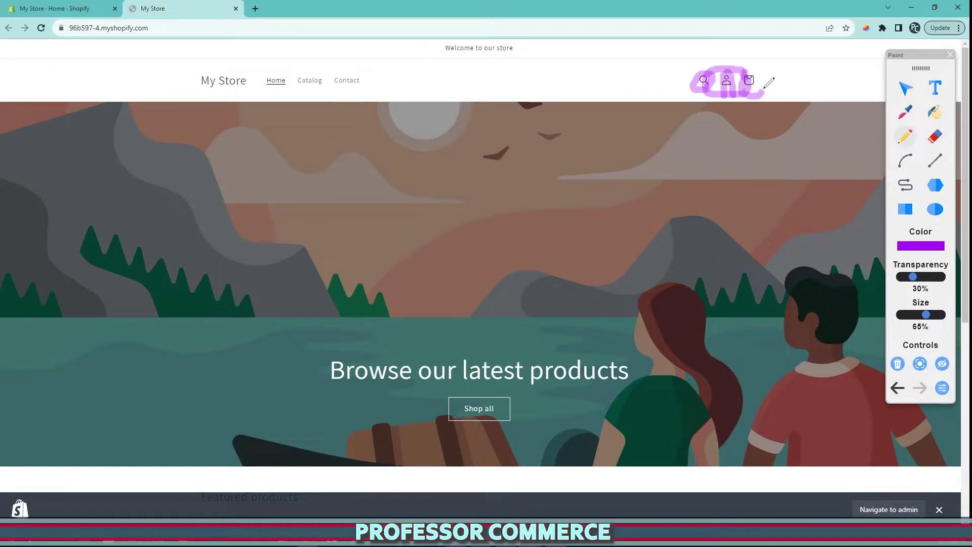
{"action": "left_click", "coordinate": [897, 363]}
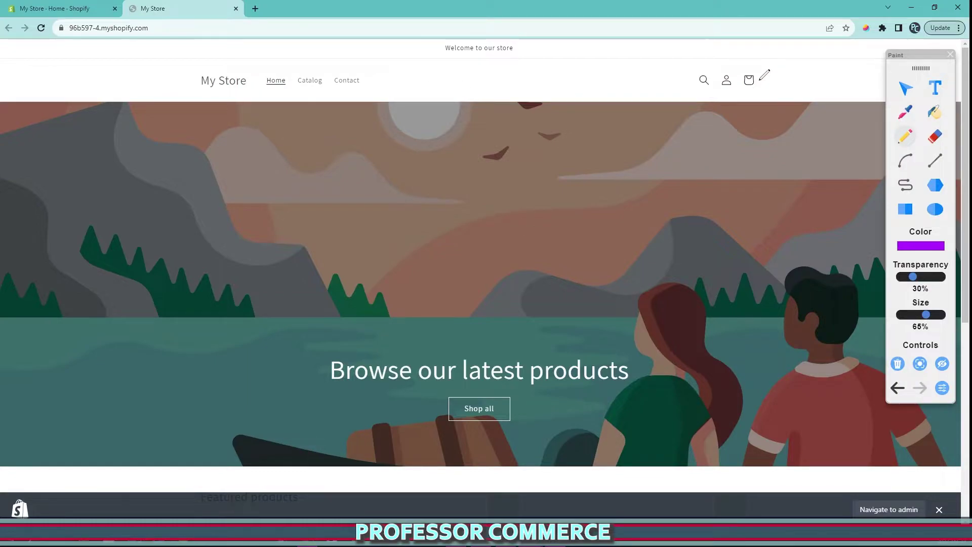
{"action": "mouse_move", "coordinate": [762, 78]}
{"action": "left_mouse_down"}
{"action": "mouse_move", "coordinate": [721, 60]}
{"action": "mouse_move", "coordinate": [714, 111]}
{"action": "mouse_move", "coordinate": [772, 60]}
{"action": "mouse_move", "coordinate": [743, 64]}
{"action": "left_mouse_up"}
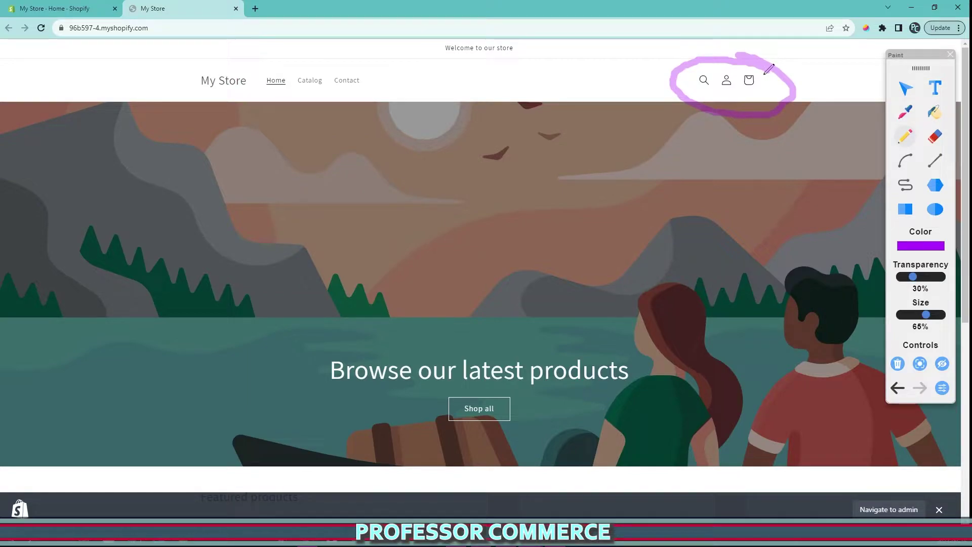
{"action": "mouse_move", "coordinate": [766, 72]}
{"action": "left_mouse_down"}
{"action": "mouse_move", "coordinate": [717, 71]}
{"action": "mouse_move", "coordinate": [673, 94]}
{"action": "left_mouse_up"}
{"action": "mouse_move", "coordinate": [401, 67]}
{"action": "left_mouse_down"}
{"action": "mouse_move", "coordinate": [652, 247]}
{"action": "mouse_move", "coordinate": [655, 375]}
{"action": "left_mouse_up"}
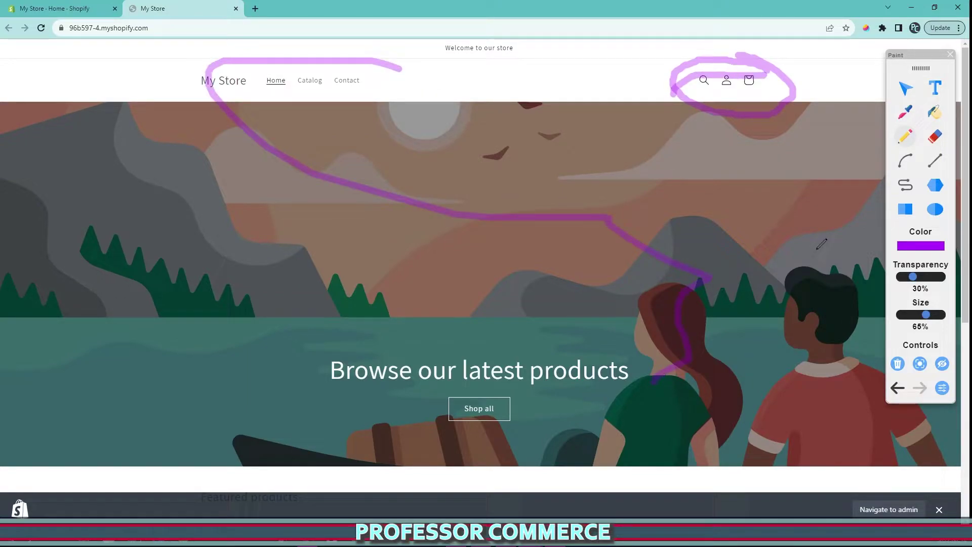
{"action": "left_click", "coordinate": [898, 363]}
{"action": "mouse_move", "coordinate": [754, 71]}
{"action": "left_mouse_down"}
{"action": "mouse_move", "coordinate": [725, 58]}
{"action": "mouse_move", "coordinate": [758, 76]}
{"action": "left_mouse_up"}
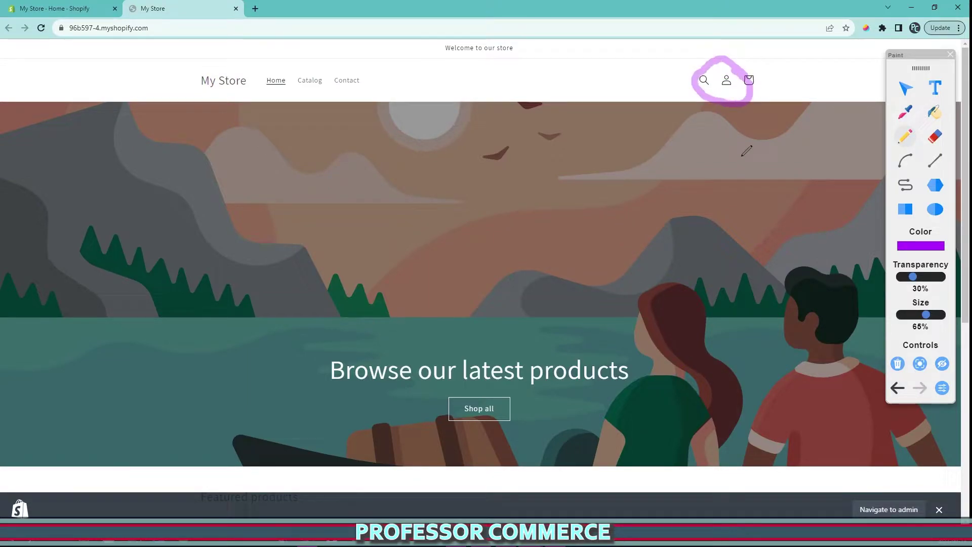
{"action": "mouse_move", "coordinate": [741, 151]}
{"action": "left_mouse_down"}
{"action": "mouse_move", "coordinate": [725, 92]}
{"action": "mouse_move", "coordinate": [711, 112]}
{"action": "mouse_move", "coordinate": [739, 116]}
{"action": "left_mouse_up"}
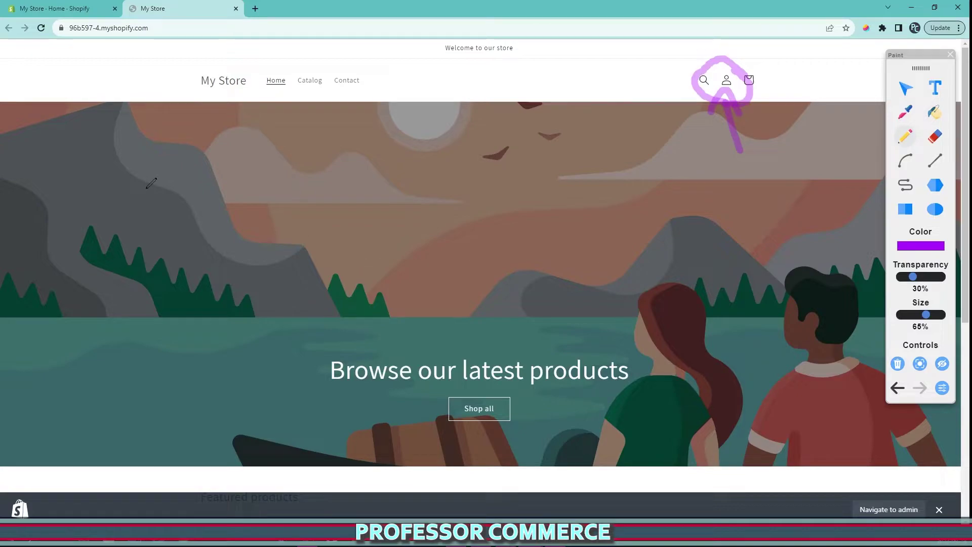
- Sketch two boxes with inner lines over the left half of the hero banner
{"action": "mouse_move", "coordinate": [144, 183]}
{"action": "left_mouse_down"}
{"action": "mouse_move", "coordinate": [287, 180]}
{"action": "mouse_move", "coordinate": [317, 330]}
{"action": "mouse_move", "coordinate": [136, 392]}
{"action": "mouse_move", "coordinate": [146, 212]}
{"action": "mouse_move", "coordinate": [248, 215]}
{"action": "left_mouse_up"}
{"action": "left_click_drag", "start_coordinate": [178, 254], "coordinate": [274, 257]}
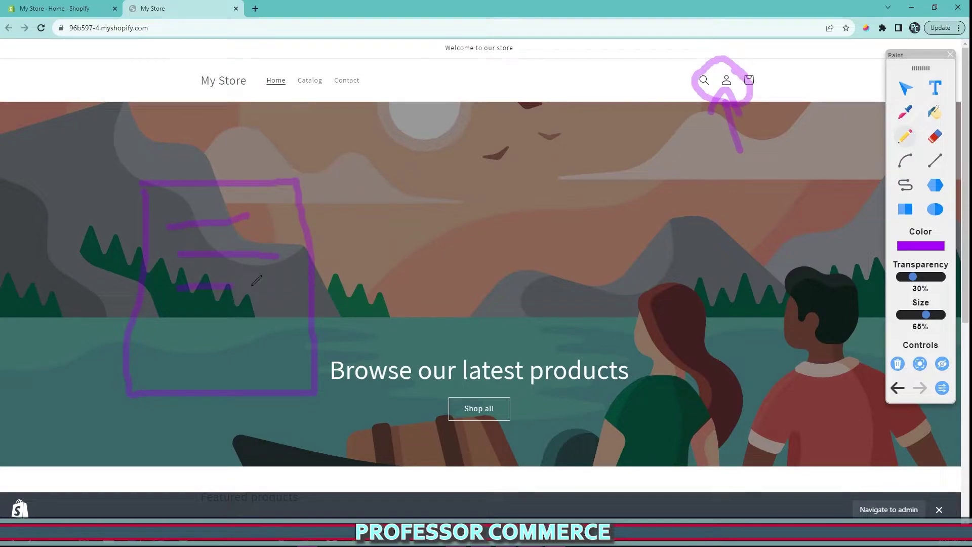
{"action": "left_click_drag", "start_coordinate": [215, 322], "coordinate": [242, 328]}
{"action": "mouse_move", "coordinate": [296, 181]}
{"action": "left_mouse_down"}
{"action": "mouse_move", "coordinate": [473, 178]}
{"action": "mouse_move", "coordinate": [476, 381]}
{"action": "mouse_move", "coordinate": [296, 394]}
{"action": "left_mouse_up"}
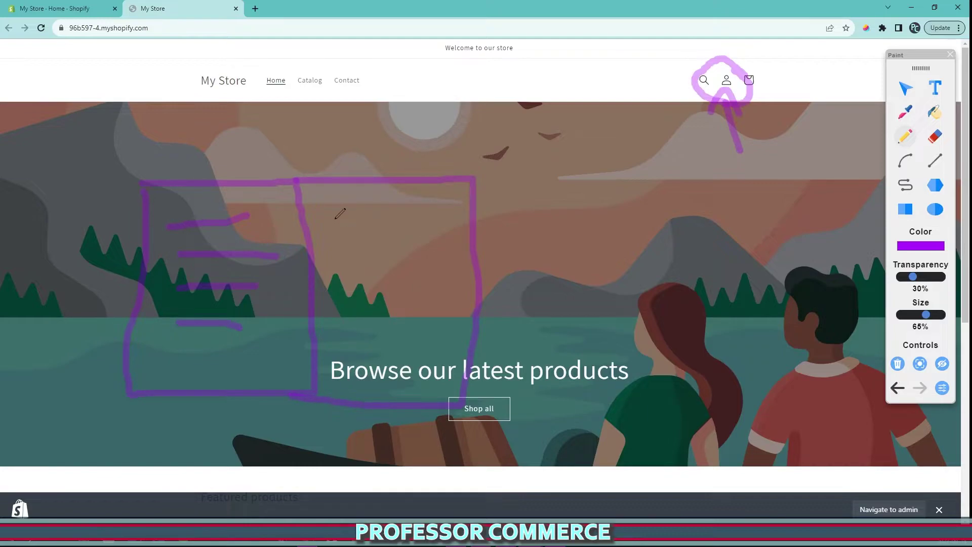
{"action": "mouse_move", "coordinate": [330, 217]}
{"action": "left_mouse_down"}
{"action": "mouse_move", "coordinate": [417, 286]}
{"action": "mouse_move", "coordinate": [399, 367]}
{"action": "left_mouse_up"}
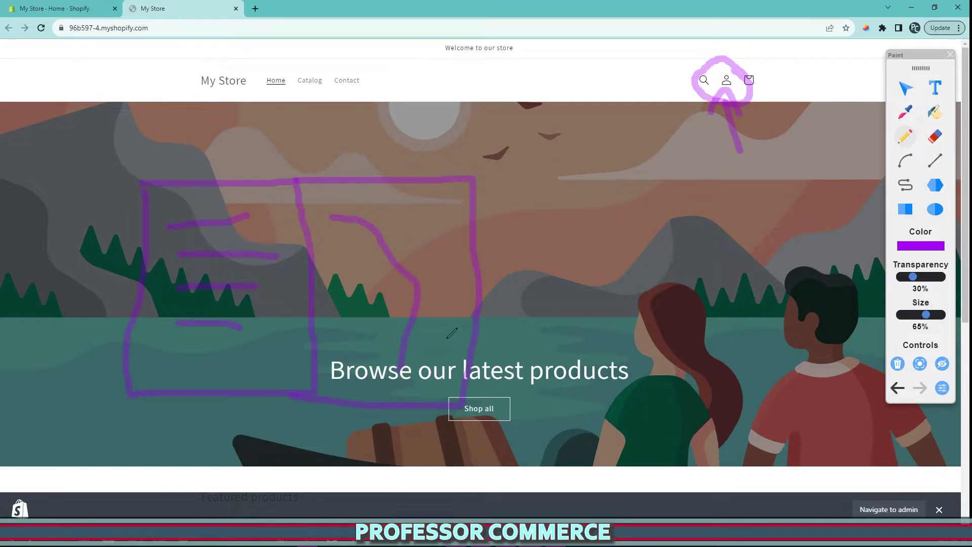
- Sketch a third and fourth box with lines across them on the right of the banner
{"action": "mouse_move", "coordinate": [470, 178]}
{"action": "left_mouse_down"}
{"action": "mouse_move", "coordinate": [483, 178]}
{"action": "mouse_move", "coordinate": [646, 361]}
{"action": "mouse_move", "coordinate": [437, 393]}
{"action": "left_mouse_up"}
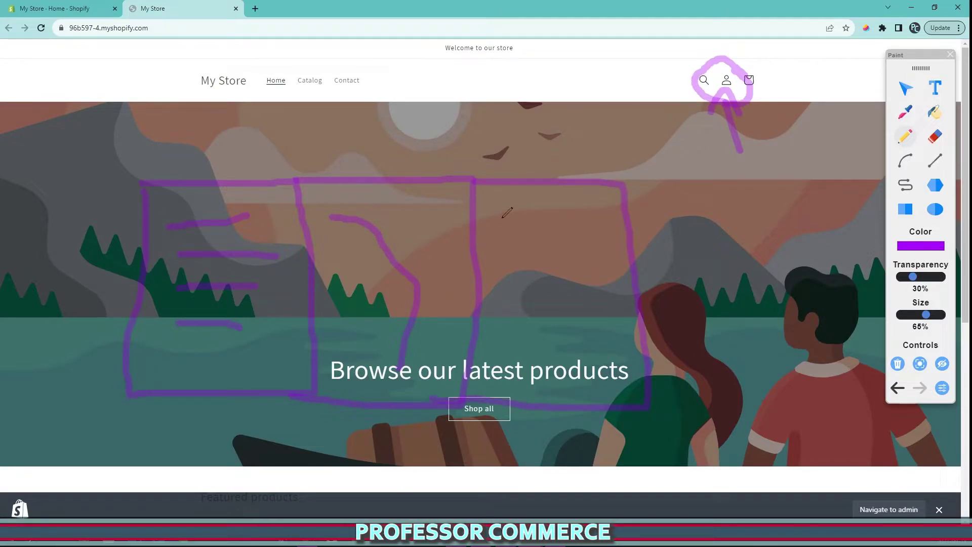
{"action": "left_click_drag", "start_coordinate": [502, 218], "coordinate": [634, 221]}
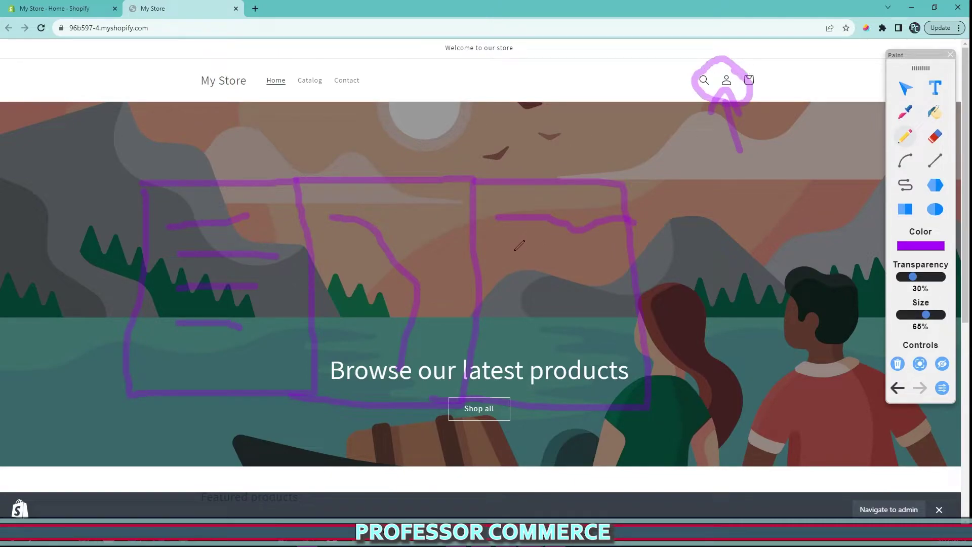
{"action": "left_click_drag", "start_coordinate": [496, 265], "coordinate": [611, 282]}
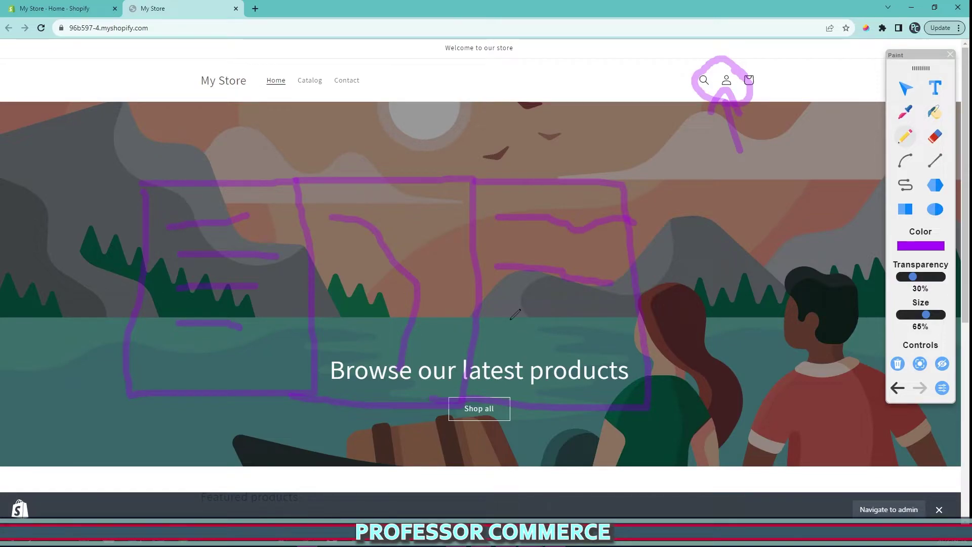
{"action": "left_click_drag", "start_coordinate": [560, 314], "coordinate": [615, 333]}
{"action": "mouse_move", "coordinate": [630, 181]}
{"action": "left_mouse_down"}
{"action": "mouse_move", "coordinate": [791, 267]}
{"action": "mouse_move", "coordinate": [684, 402]}
{"action": "left_mouse_up"}
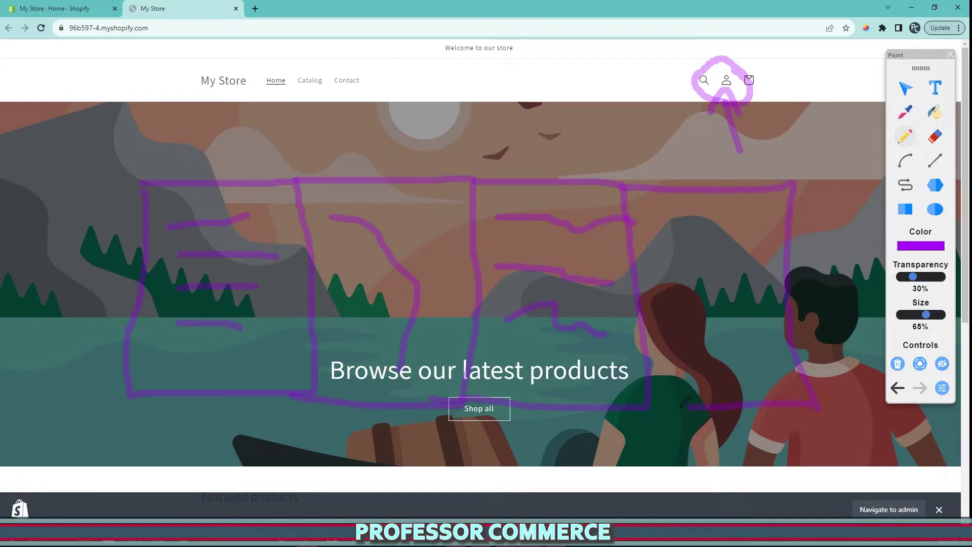
{"action": "left_click_drag", "start_coordinate": [619, 241], "coordinate": [871, 223]}
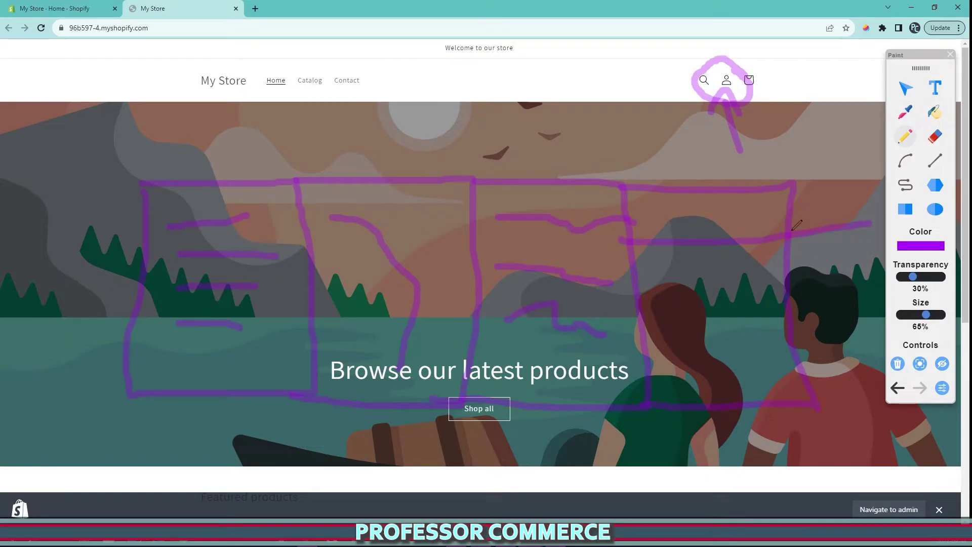
- Underline the whole store header and scribble around its icons again
{"action": "mouse_move", "coordinate": [765, 84]}
{"action": "left_mouse_down"}
{"action": "mouse_move", "coordinate": [259, 84]}
{"action": "mouse_move", "coordinate": [909, 96]}
{"action": "mouse_move", "coordinate": [688, 68]}
{"action": "mouse_move", "coordinate": [732, 86]}
{"action": "mouse_move", "coordinate": [850, 78]}
{"action": "mouse_move", "coordinate": [122, 85]}
{"action": "left_mouse_up"}
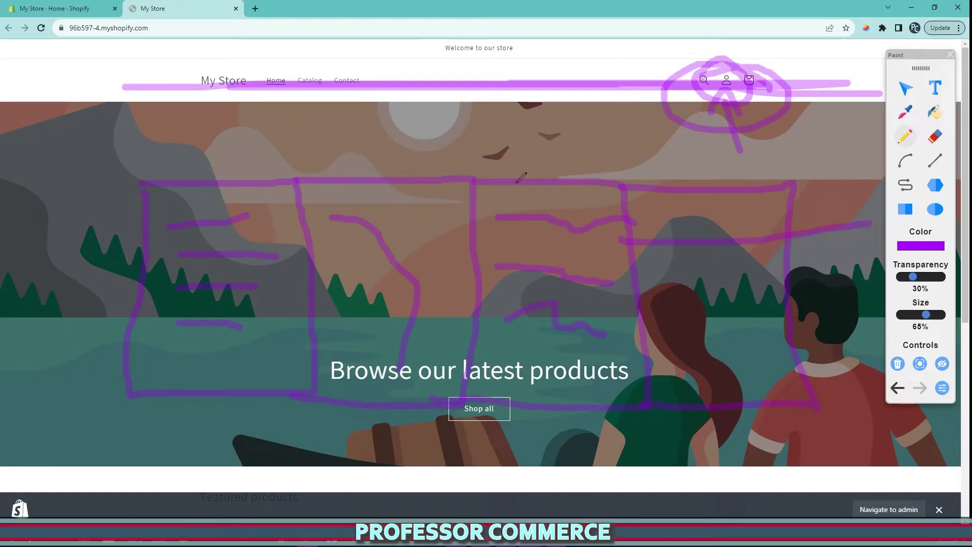
{"action": "mouse_move", "coordinate": [748, 85]}
{"action": "left_mouse_down"}
{"action": "mouse_move", "coordinate": [689, 121]}
{"action": "mouse_move", "coordinate": [671, 73]}
{"action": "left_mouse_up"}
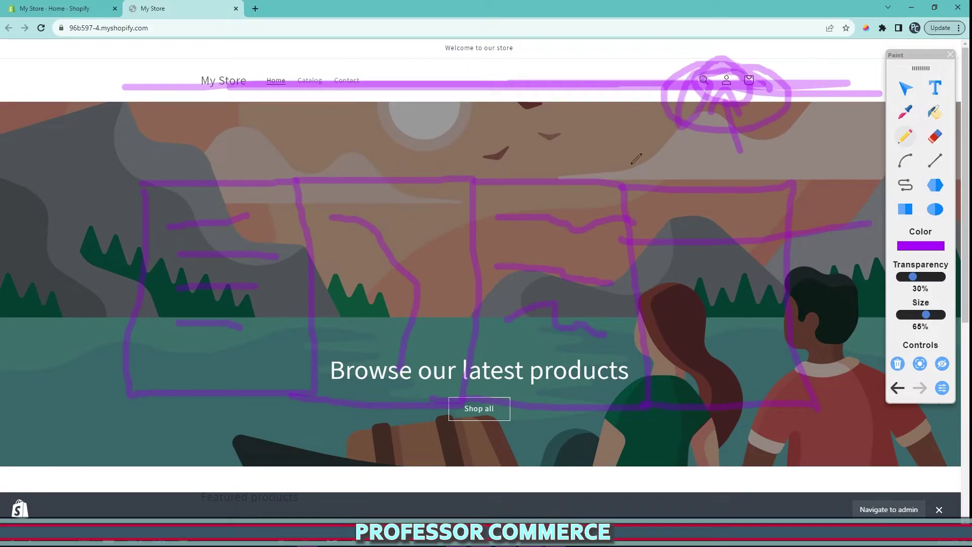
{"action": "mouse_move", "coordinate": [589, 165]}
{"action": "left_mouse_down"}
{"action": "mouse_move", "coordinate": [657, 134]}
{"action": "mouse_move", "coordinate": [688, 170]}
{"action": "left_mouse_up"}
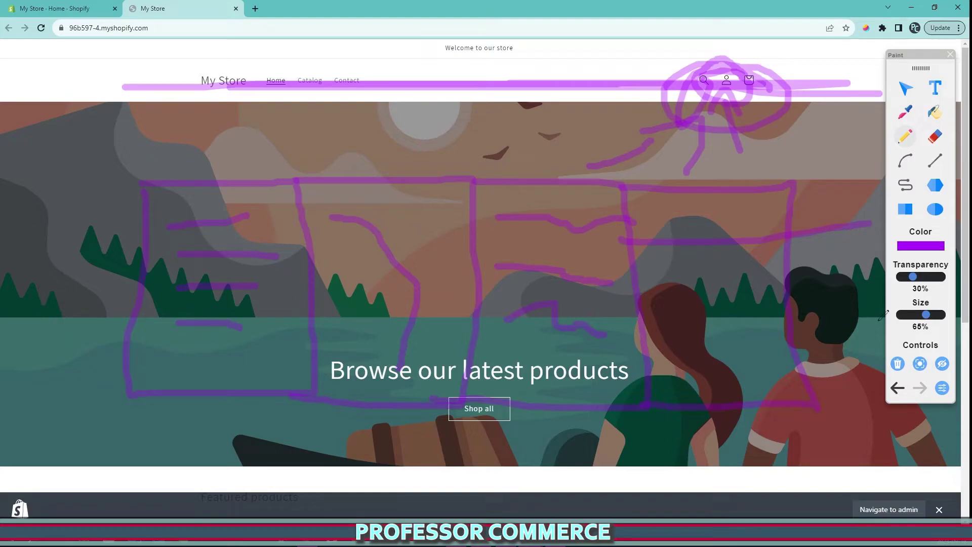
- Clear all drawings, then circle the search, account and cart icons with a tail curving down
{"action": "left_click", "coordinate": [897, 363]}
{"action": "mouse_move", "coordinate": [732, 70]}
{"action": "left_mouse_down"}
{"action": "mouse_move", "coordinate": [728, 85]}
{"action": "mouse_move", "coordinate": [747, 108]}
{"action": "left_mouse_up"}
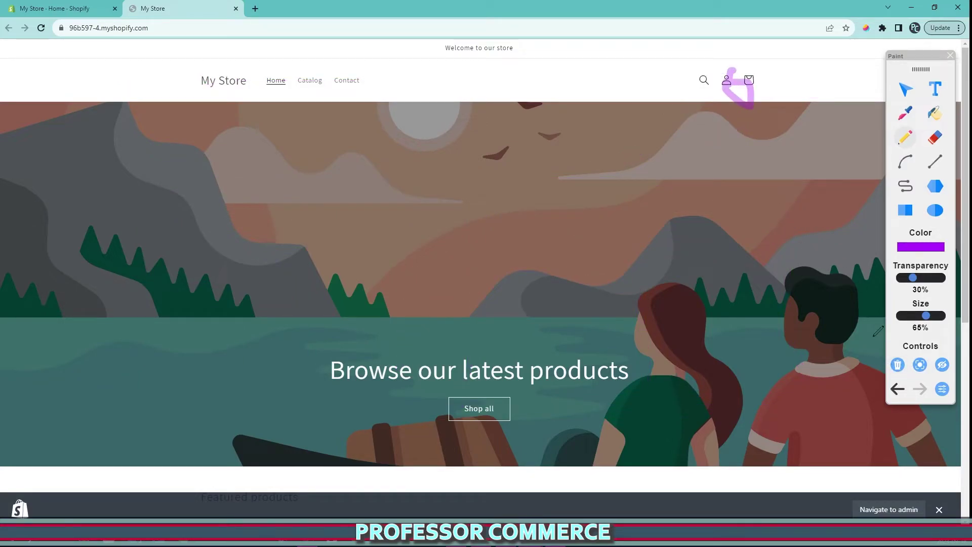
{"action": "left_click", "coordinate": [897, 364]}
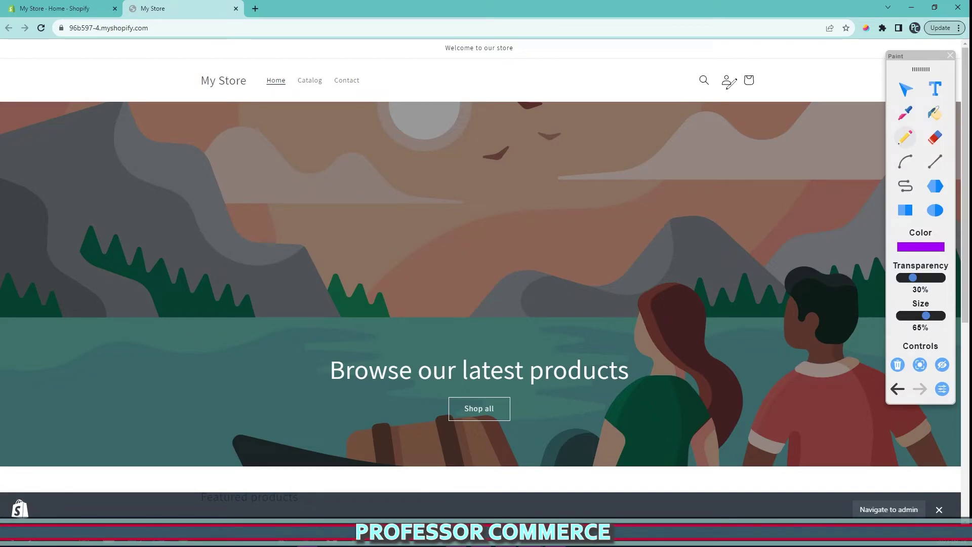
{"action": "mouse_move", "coordinate": [745, 76]}
{"action": "left_mouse_down"}
{"action": "mouse_move", "coordinate": [719, 64]}
{"action": "mouse_move", "coordinate": [781, 83]}
{"action": "mouse_move", "coordinate": [740, 64]}
{"action": "left_mouse_up"}
{"action": "mouse_move", "coordinate": [757, 101]}
{"action": "left_mouse_down"}
{"action": "mouse_move", "coordinate": [774, 120]}
{"action": "mouse_move", "coordinate": [730, 94]}
{"action": "left_mouse_up"}
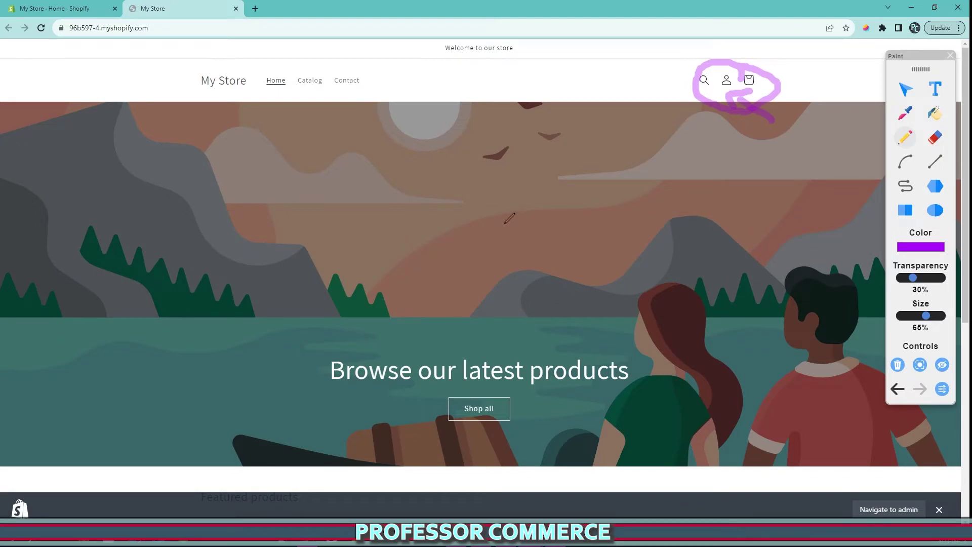
- Draw four vertical divider lines across the banner and a large arrow toward the header icons
{"action": "left_click_drag", "start_coordinate": [339, 189], "coordinate": [338, 251]}
{"action": "left_click_drag", "start_coordinate": [454, 194], "coordinate": [447, 248]}
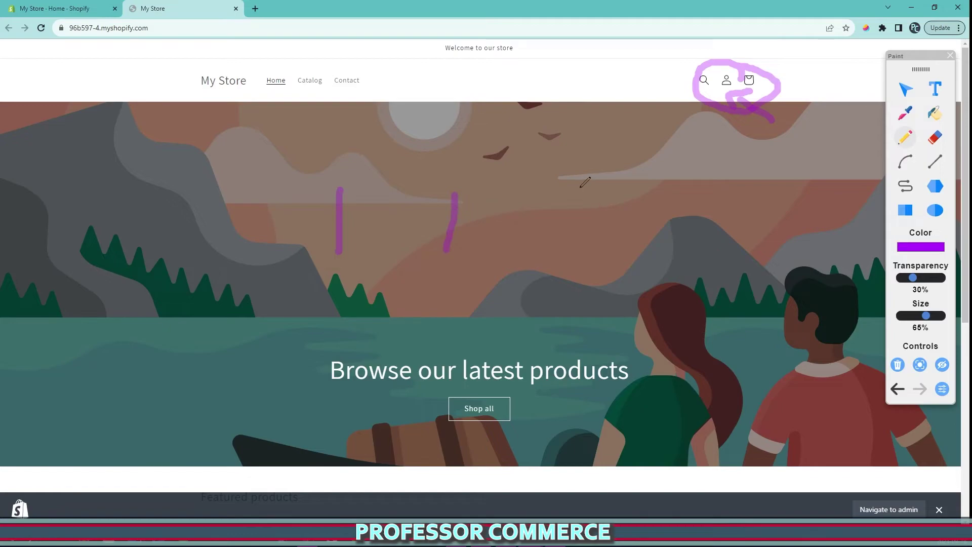
{"action": "left_click_drag", "start_coordinate": [580, 189], "coordinate": [575, 306]}
{"action": "left_click_drag", "start_coordinate": [708, 219], "coordinate": [742, 369]}
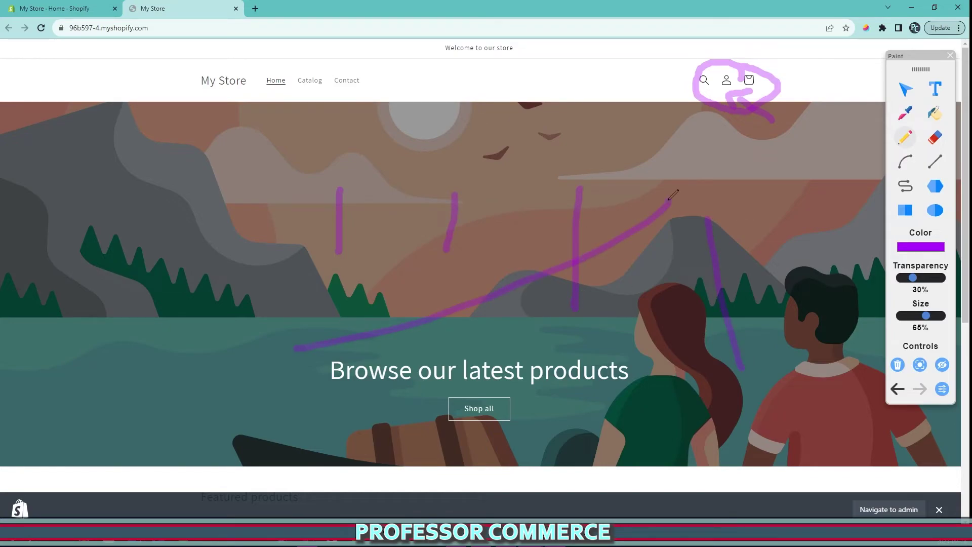
{"action": "mouse_move", "coordinate": [669, 198]}
{"action": "left_mouse_down"}
{"action": "mouse_move", "coordinate": [734, 157]}
{"action": "mouse_move", "coordinate": [762, 222]}
{"action": "mouse_move", "coordinate": [705, 161]}
{"action": "left_mouse_up"}
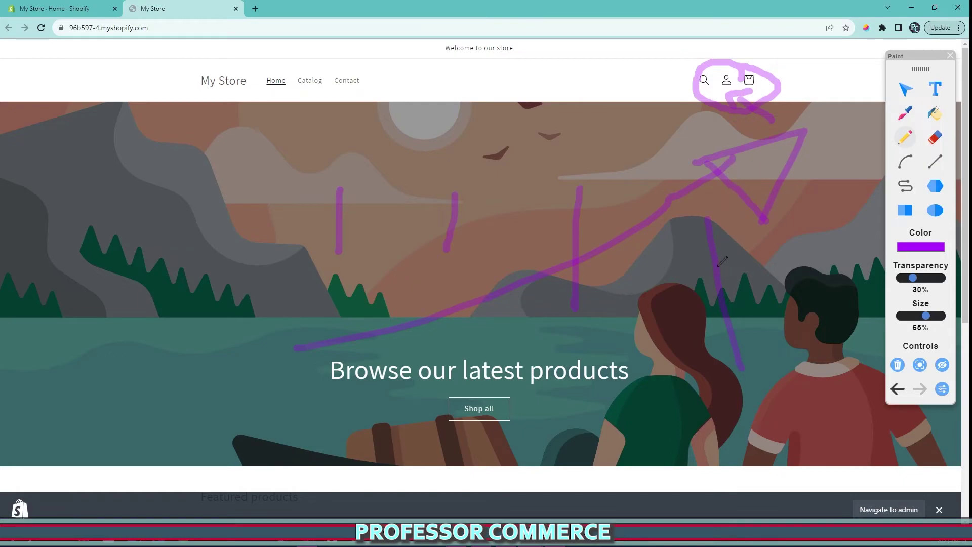